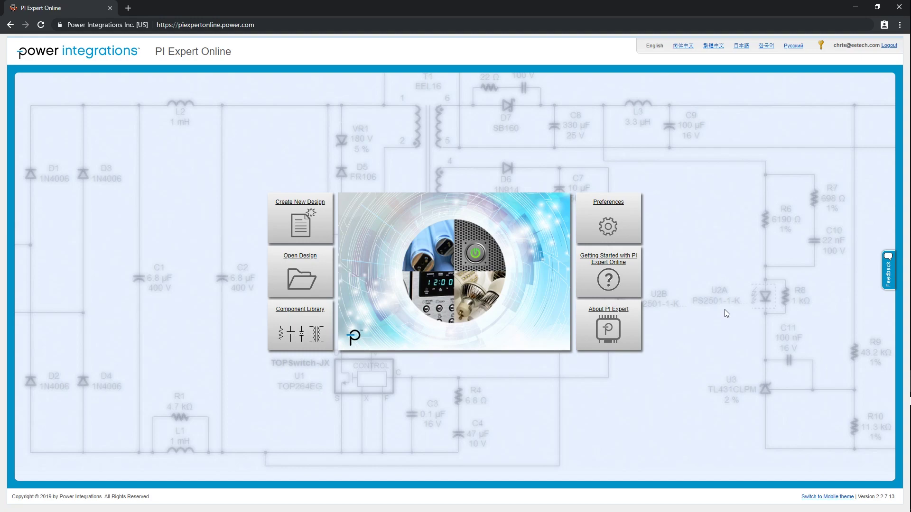
Start a new design filtered to Industrial, 40–100 W, and launch PI Expert for TOPSwitch-JX Flyback.
{"action": "left_click", "coordinate": [311, 224]}
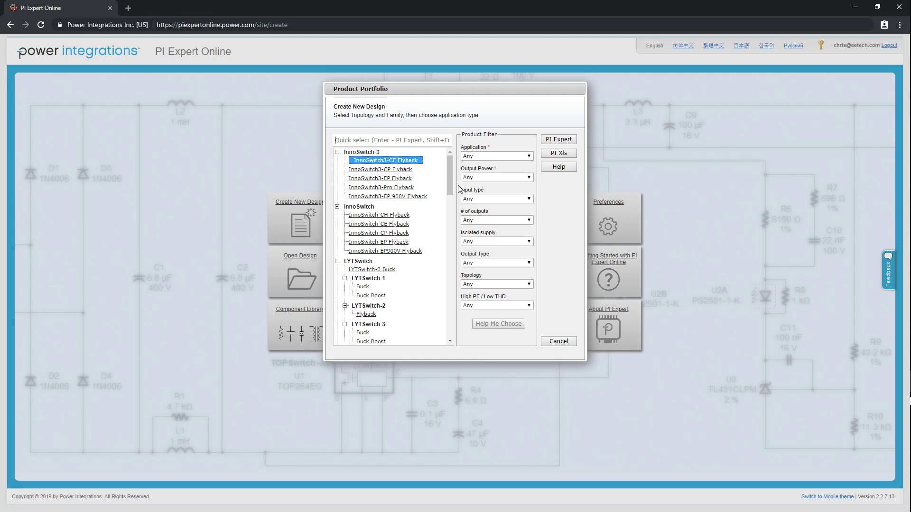
{"action": "left_click", "coordinate": [496, 156]}
{"action": "left_click", "coordinate": [490, 212]}
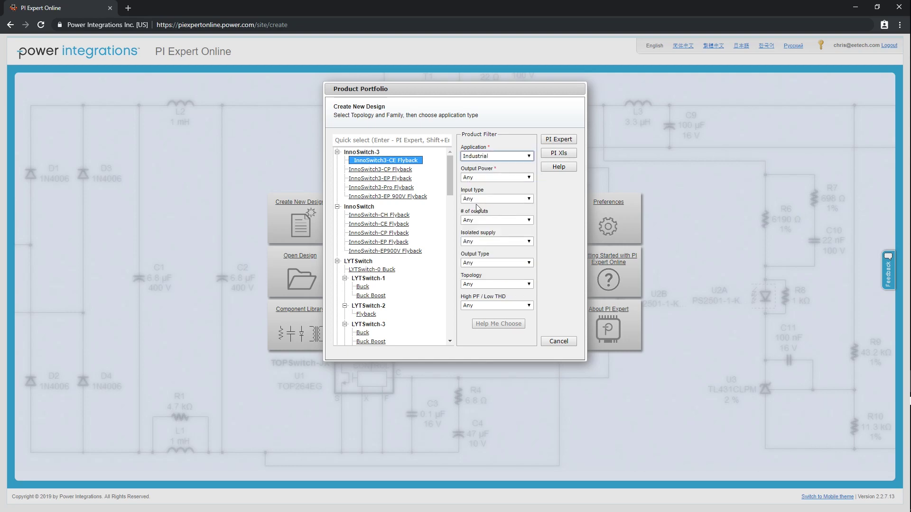
{"action": "left_click", "coordinate": [470, 178]}
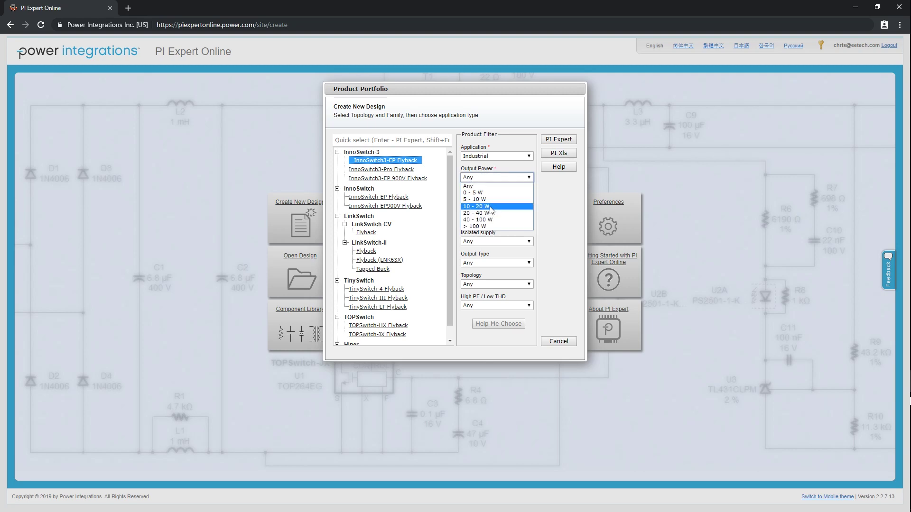
{"action": "left_click", "coordinate": [478, 220]}
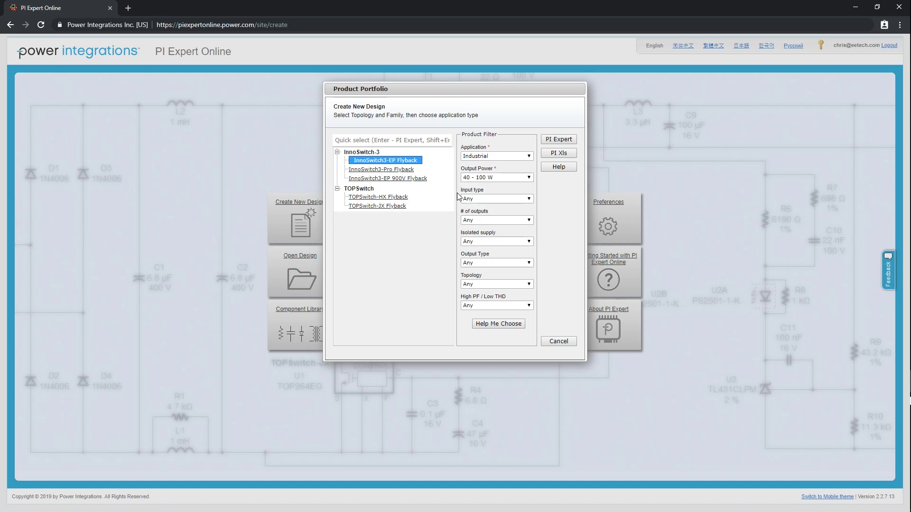
{"action": "left_click", "coordinate": [401, 206]}
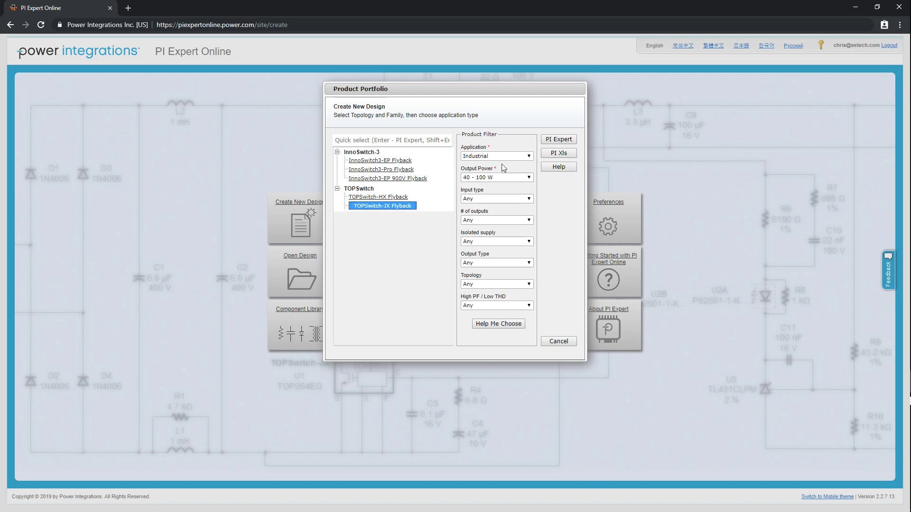
{"action": "left_click", "coordinate": [566, 143]}
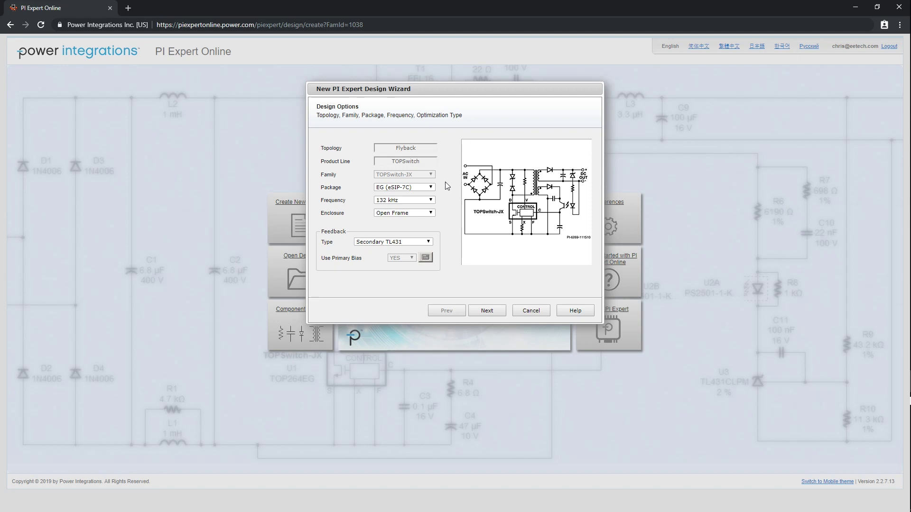
Keep the default design options and the Universal 85–265 V AC input.
{"action": "left_click", "coordinate": [488, 311]}
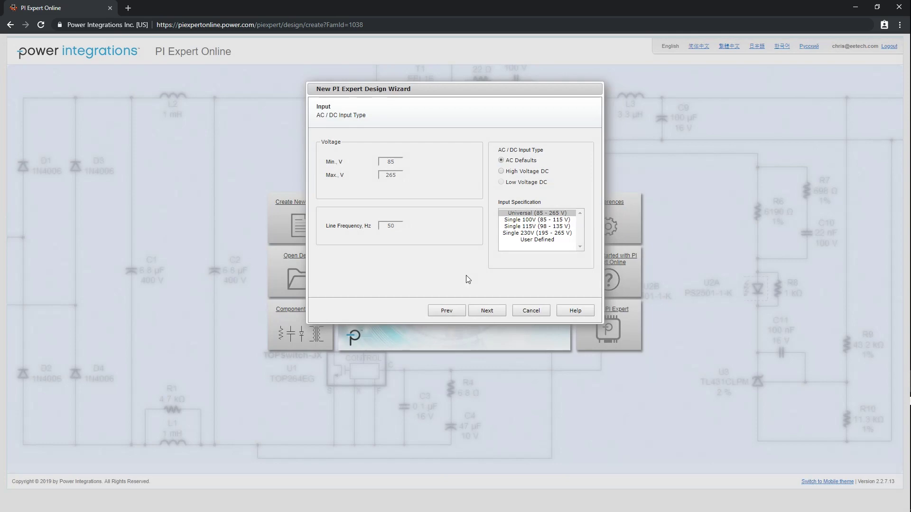
{"action": "left_click", "coordinate": [488, 311]}
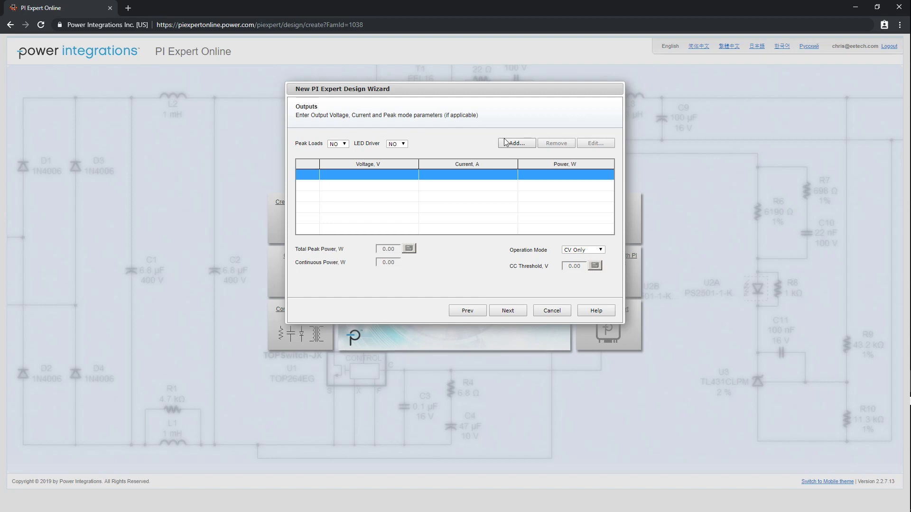
Add one 24 V, 3 A output and complete the wizard to create TOPSwitch-JX_PIDesign1.
{"action": "left_click", "coordinate": [506, 143]}
{"action": "type", "text": "24"}
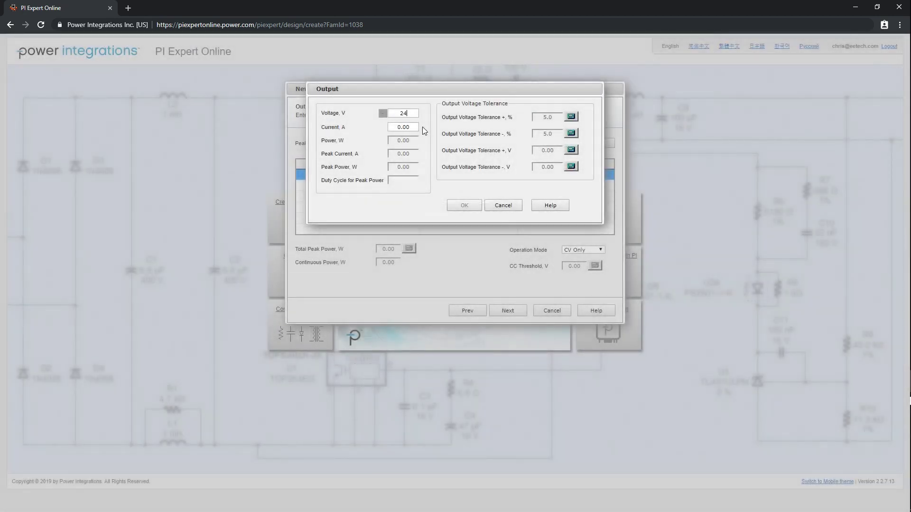
{"action": "left_click", "coordinate": [398, 126]}
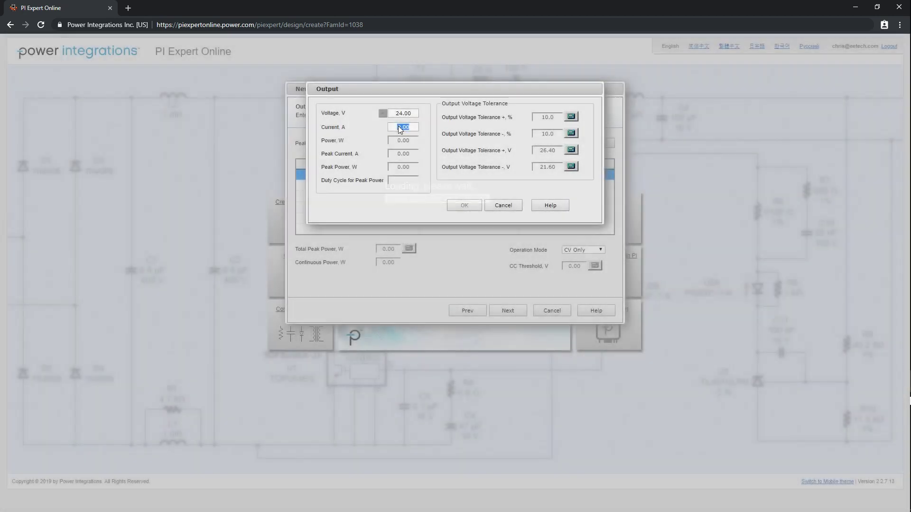
{"action": "type", "text": "3"}
{"action": "key", "text": "Return"}
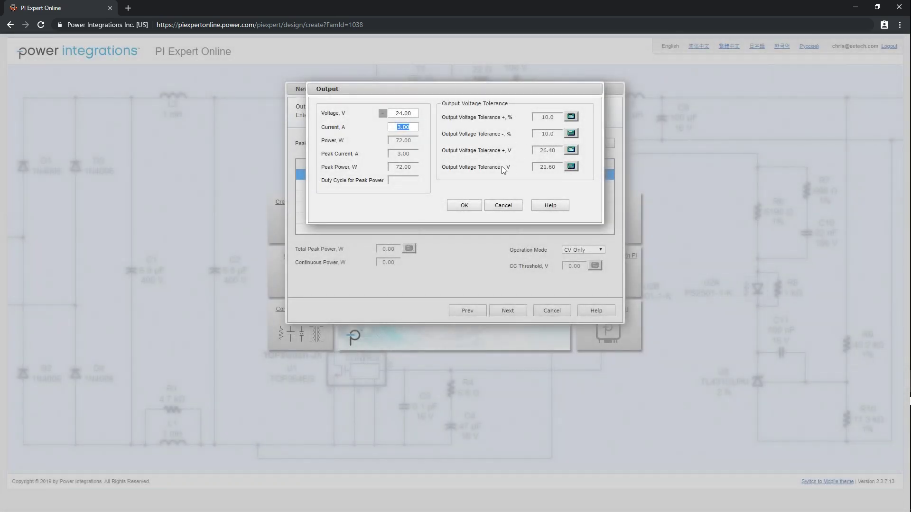
{"action": "left_click", "coordinate": [468, 203]}
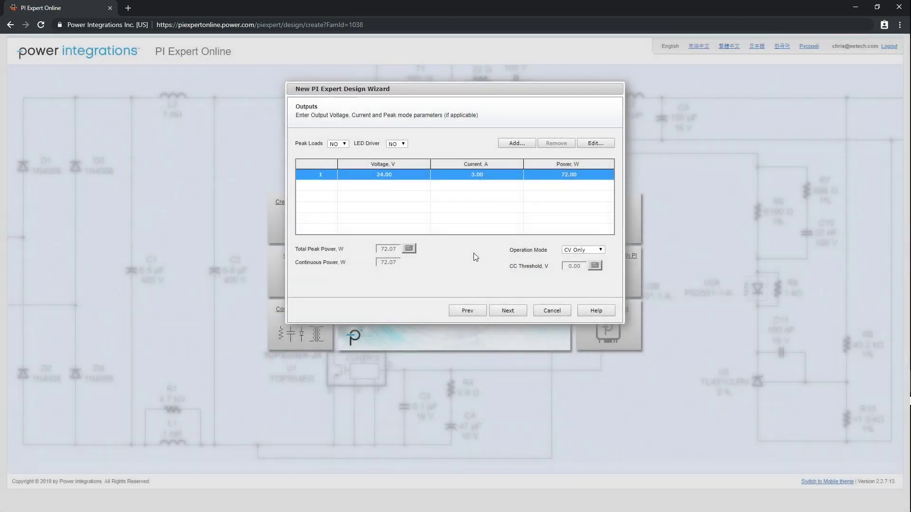
{"action": "left_click", "coordinate": [507, 311]}
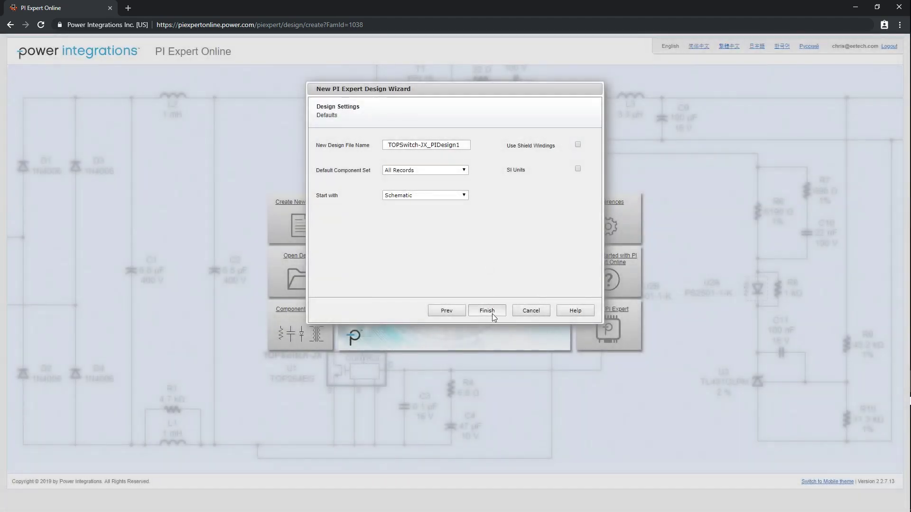
{"action": "left_click", "coordinate": [489, 312]}
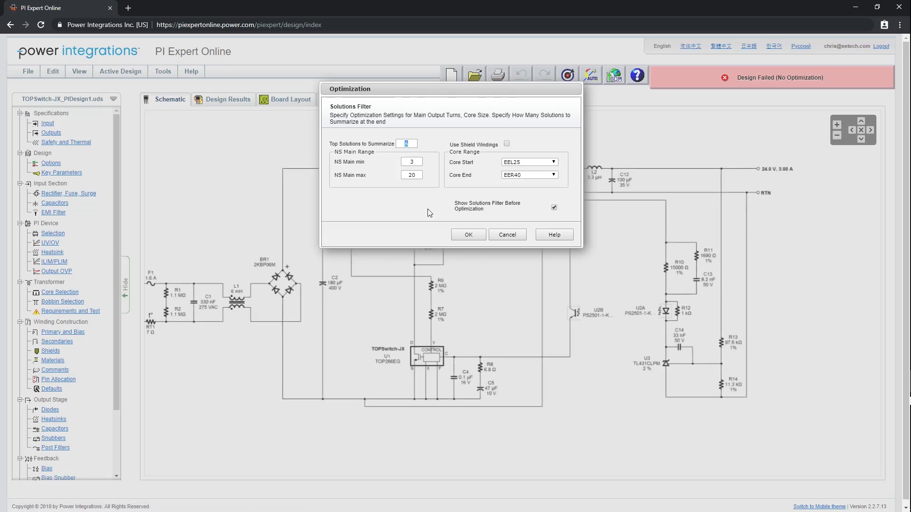
Run optimization with the default filter and apply Solution 1 (EER28 core, TOP267EG).
{"action": "left_click", "coordinate": [468, 235]}
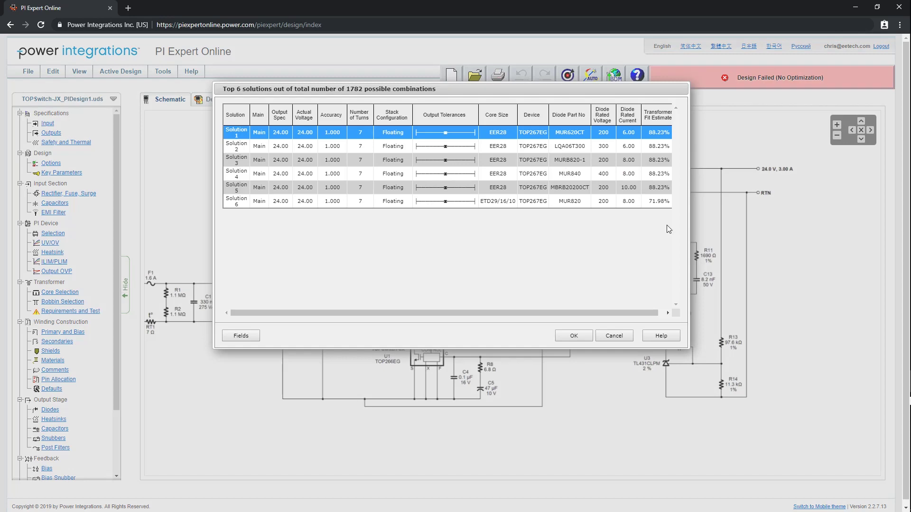
{"action": "left_click", "coordinate": [575, 337]}
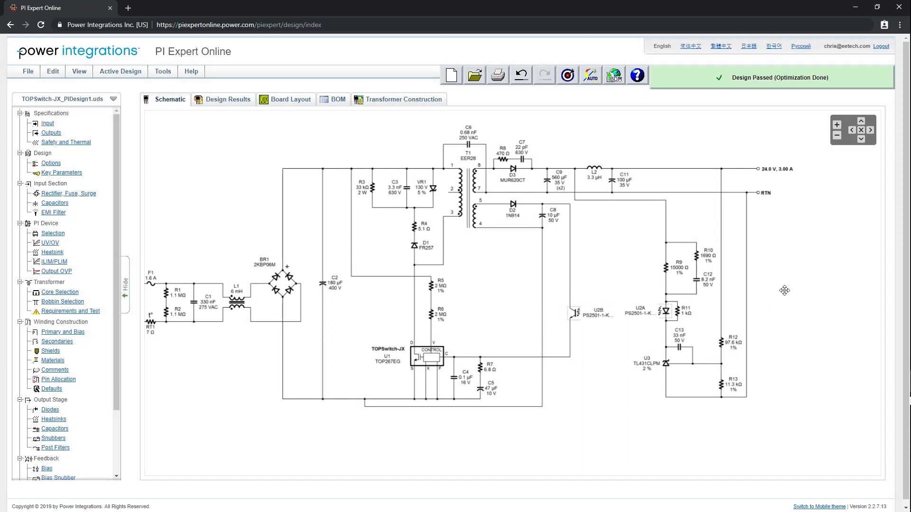
Check the Design Results, Board Layout and BOM tabs of the optimized design.
{"action": "left_click", "coordinate": [215, 102]}
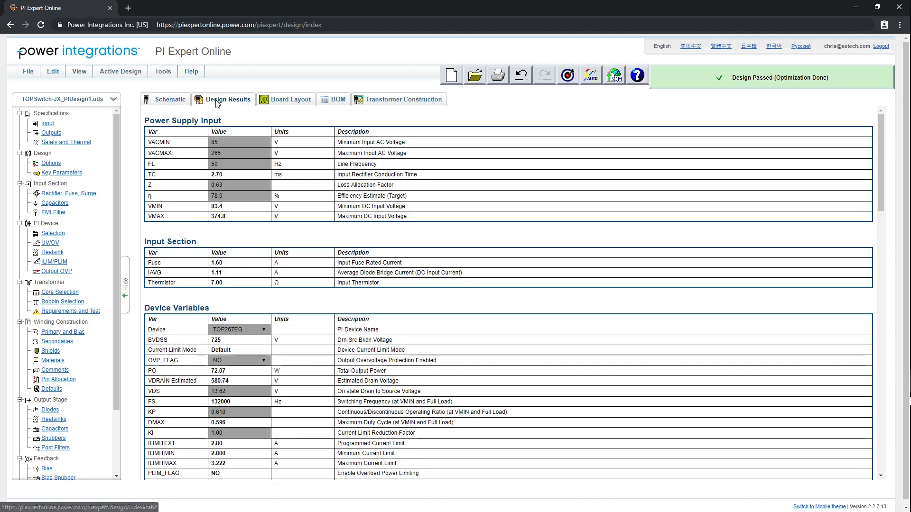
{"action": "left_click", "coordinate": [291, 100]}
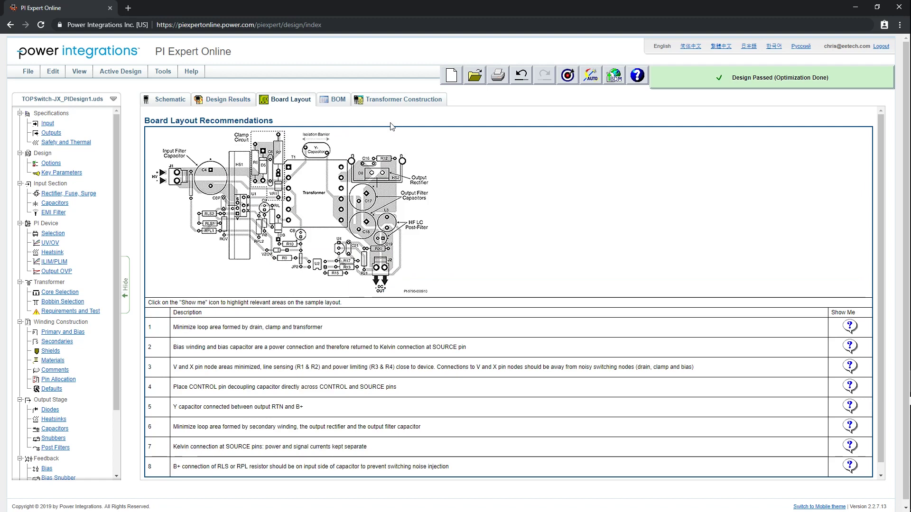
{"action": "left_click", "coordinate": [333, 102]}
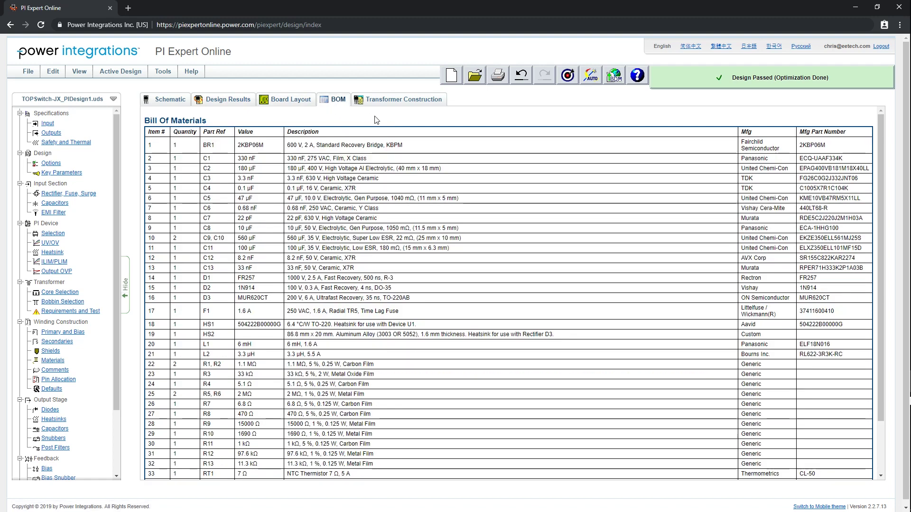
{"action": "scroll", "coordinate": [470, 202], "scroll_direction": "down", "scroll_amount": 2}
{"action": "left_click", "coordinate": [163, 71]}
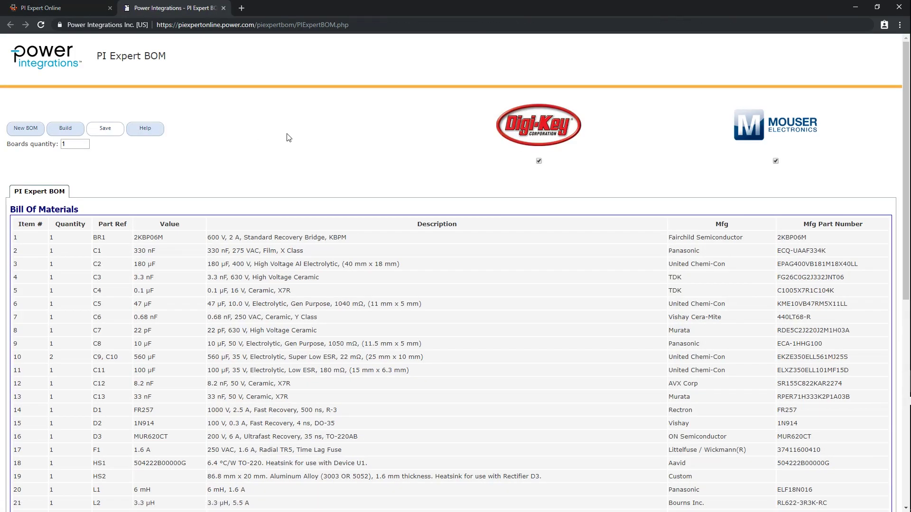
Build the distributor BOM and compare DigiKey and Mouser part matches and stock.
{"action": "left_click", "coordinate": [66, 129]}
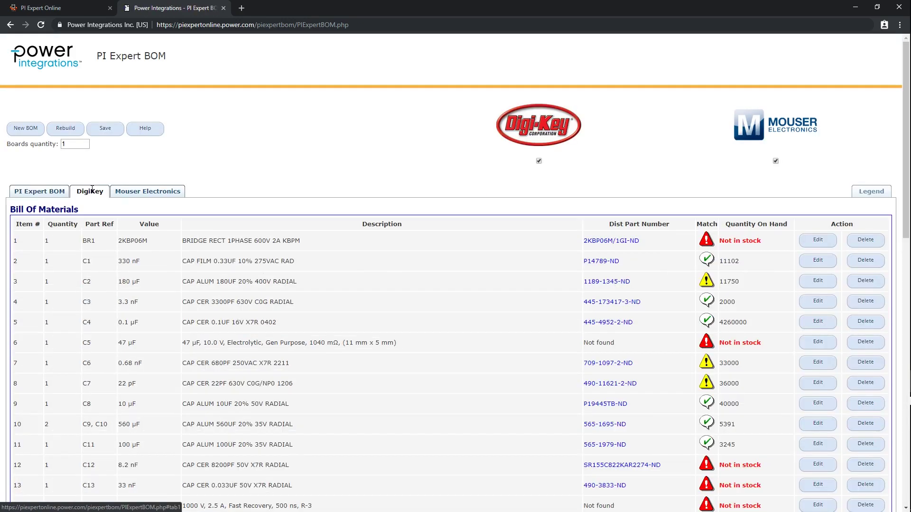
{"action": "scroll", "coordinate": [298, 255], "scroll_direction": "down", "scroll_amount": 1}
{"action": "scroll", "coordinate": [298, 256], "scroll_direction": "down", "scroll_amount": 2}
{"action": "scroll", "coordinate": [298, 255], "scroll_direction": "down", "scroll_amount": 2}
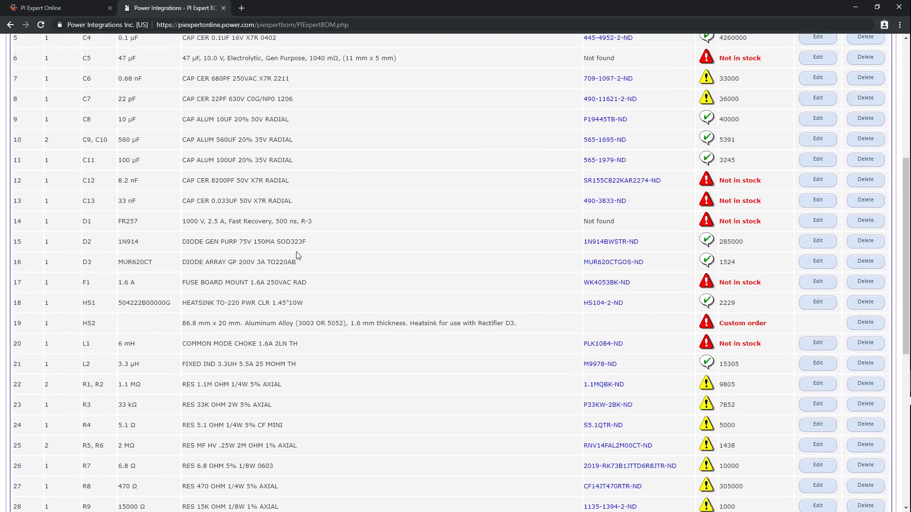
{"action": "scroll", "coordinate": [297, 256], "scroll_direction": "down", "scroll_amount": 3}
{"action": "scroll", "coordinate": [298, 256], "scroll_direction": "down", "scroll_amount": 2}
{"action": "scroll", "coordinate": [298, 256], "scroll_direction": "up", "scroll_amount": 5}
{"action": "scroll", "coordinate": [298, 256], "scroll_direction": "up", "scroll_amount": 4}
{"action": "left_click", "coordinate": [160, 192]}
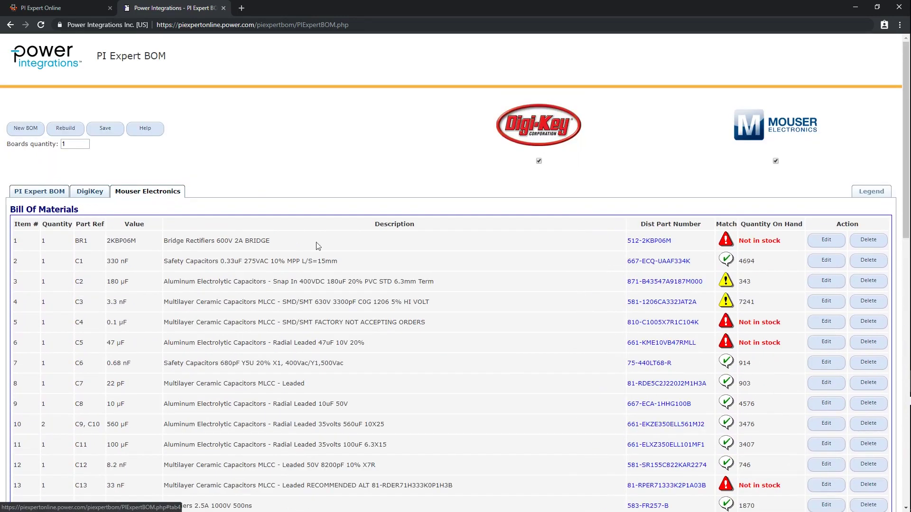
{"action": "scroll", "coordinate": [513, 306], "scroll_direction": "down", "scroll_amount": 4}
{"action": "scroll", "coordinate": [512, 307], "scroll_direction": "down", "scroll_amount": 2}
{"action": "scroll", "coordinate": [513, 307], "scroll_direction": "down", "scroll_amount": 2}
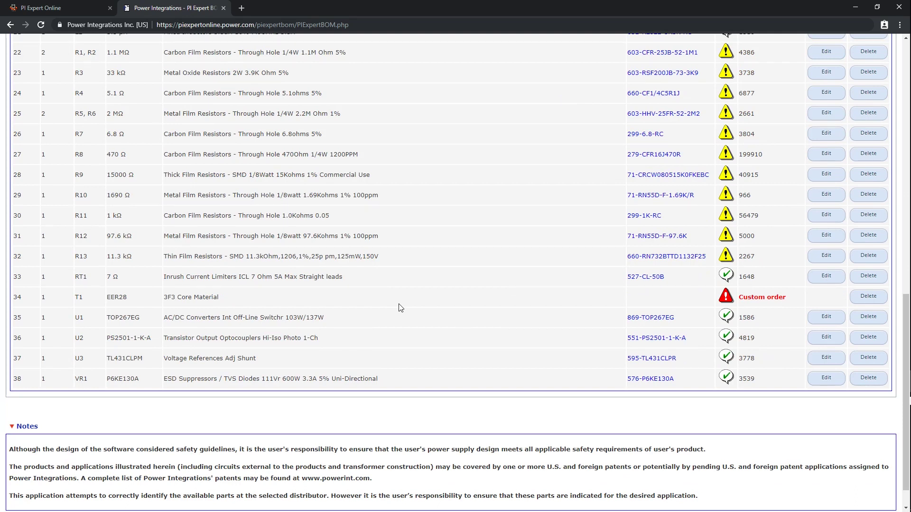
Show the design's Transformer Construction details and export them to PDF.
{"action": "left_click", "coordinate": [81, 14]}
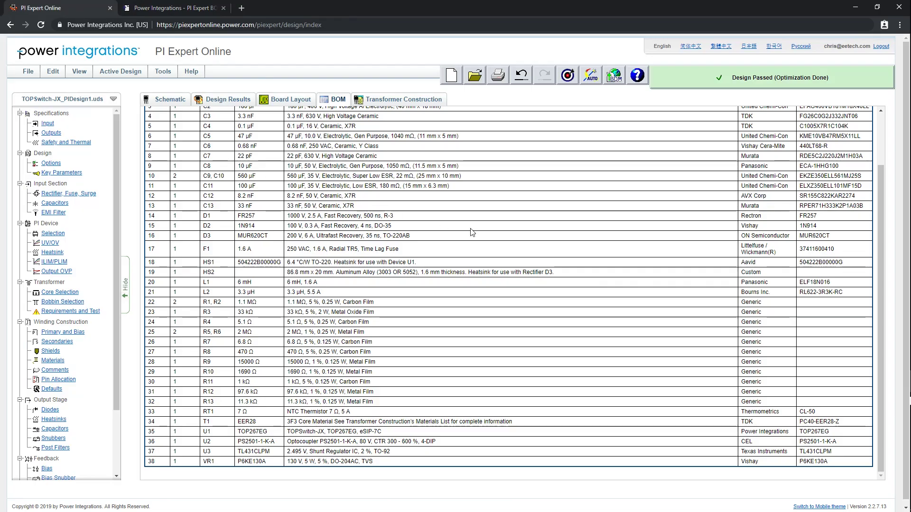
{"action": "left_click", "coordinate": [413, 103]}
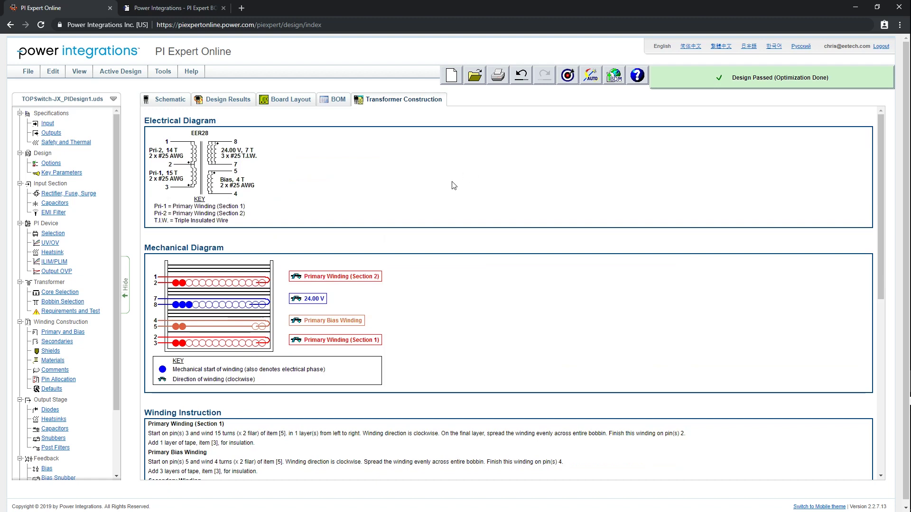
{"action": "left_click", "coordinate": [34, 71]}
{"action": "mouse_move", "coordinate": [35, 148]}
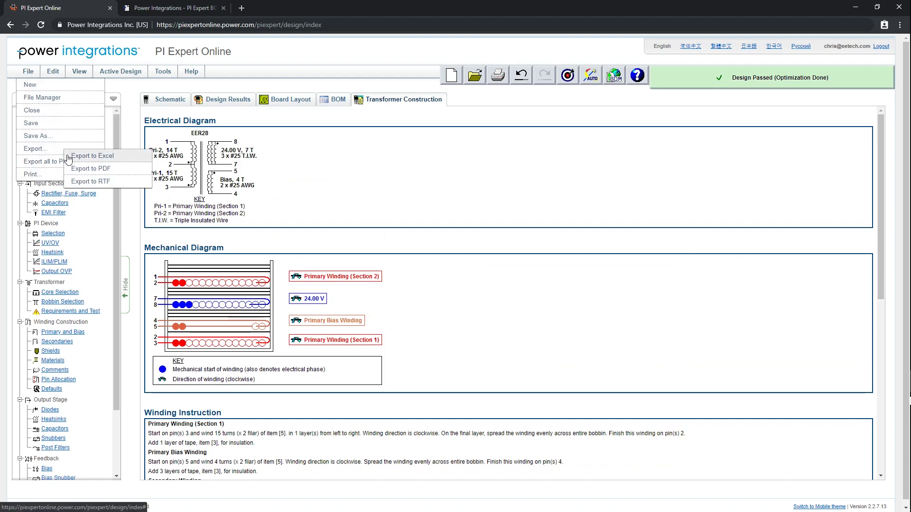
{"action": "left_click", "coordinate": [87, 171]}
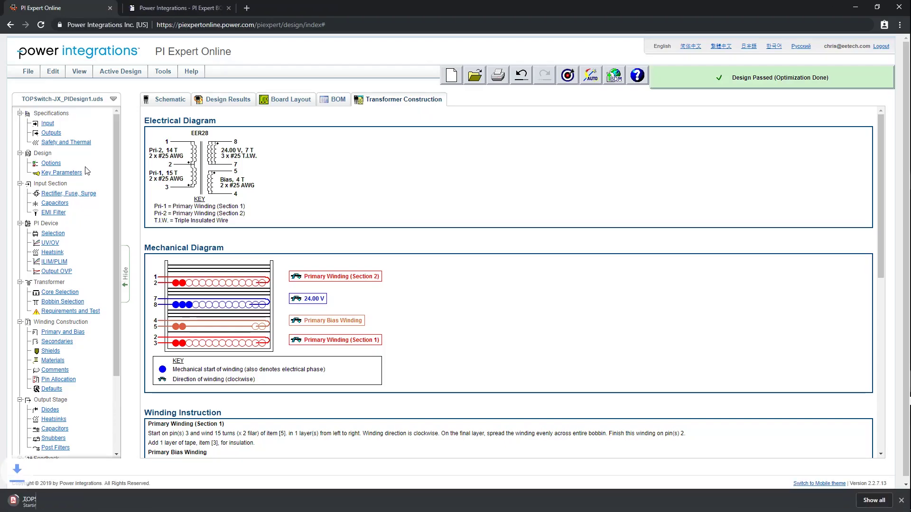